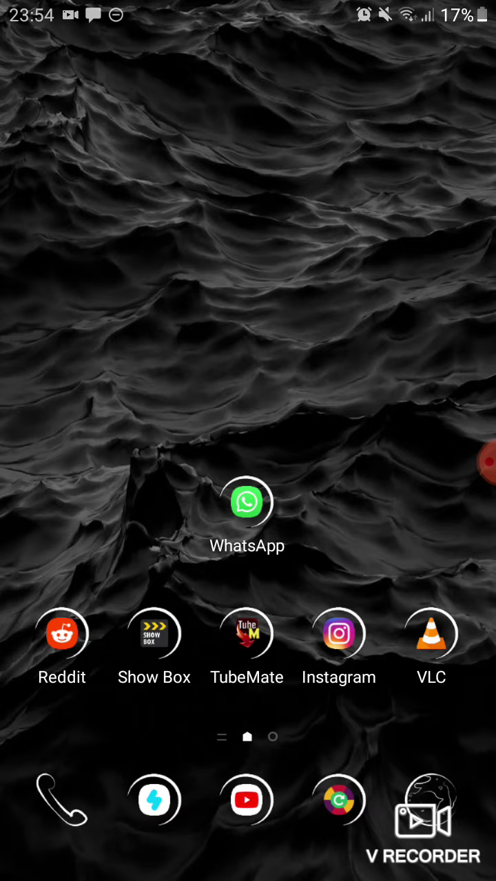
Launch YouTube from the home screen dock to show its home feed.
click(247, 799)
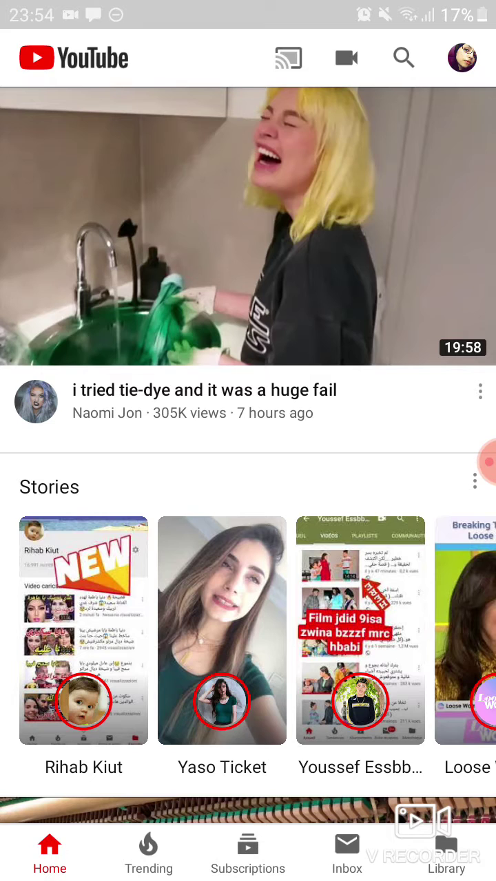
Leave YouTube for the home screen so it appears among recent apps.
key(Home)
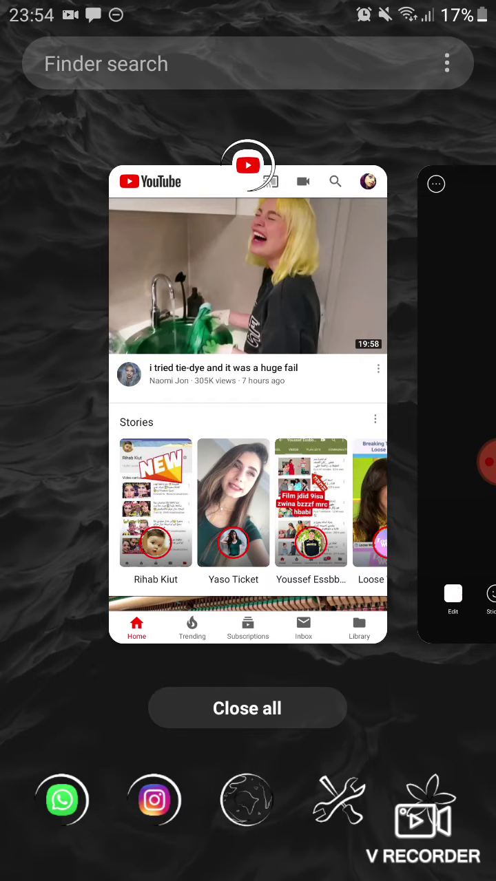
scroll(248, 407, right, 2)
Open YouTube in split screen view from its recent-apps card.
click(248, 165)
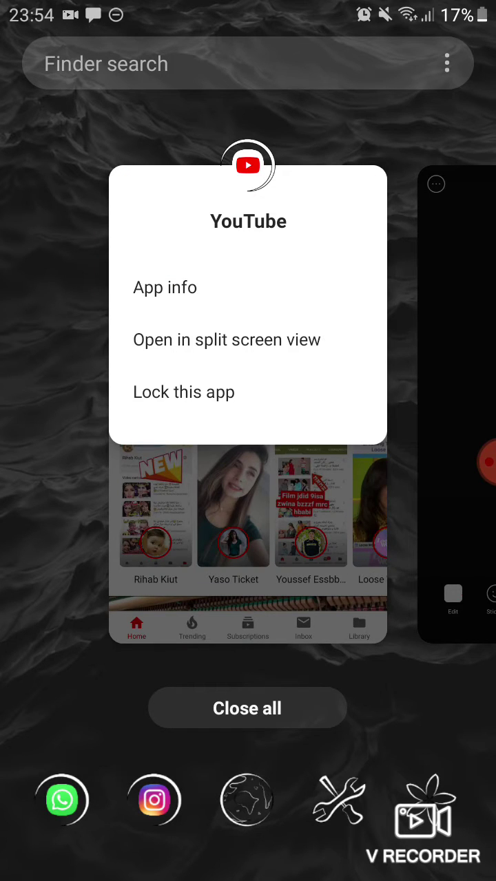
click(226, 340)
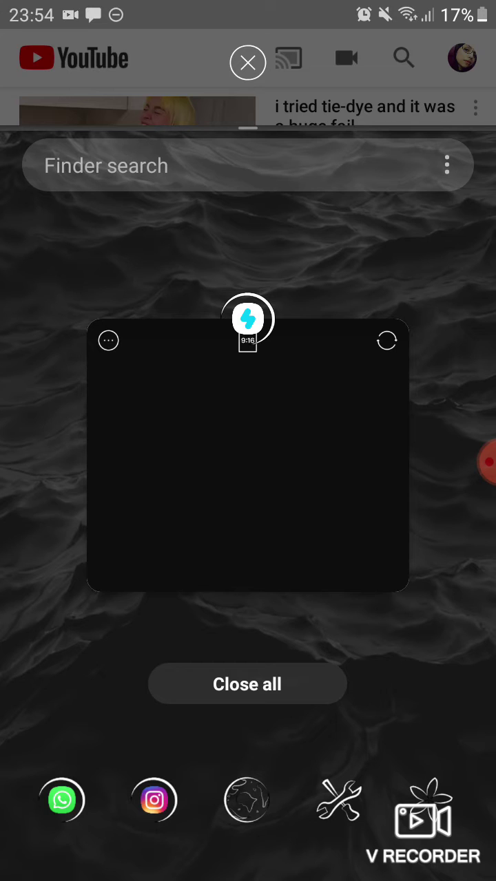
Put the Snow camera in the lower pane, then return to recent apps.
click(247, 454)
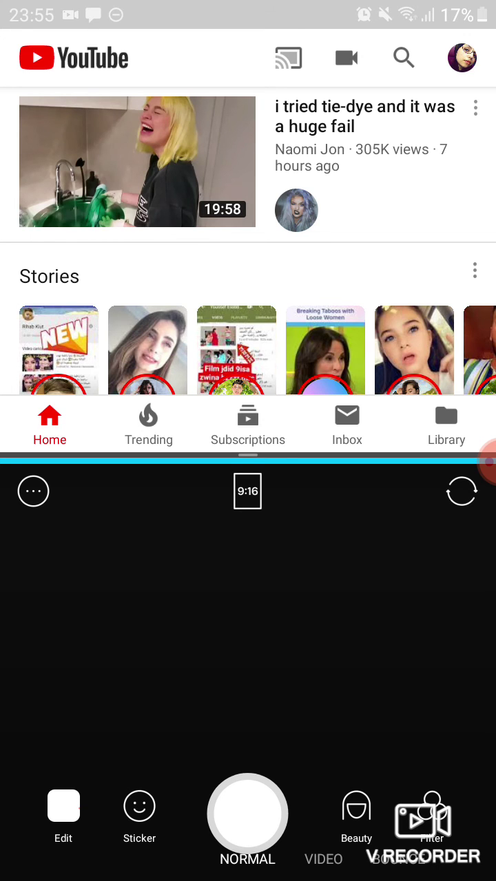
key(XF86Menu)
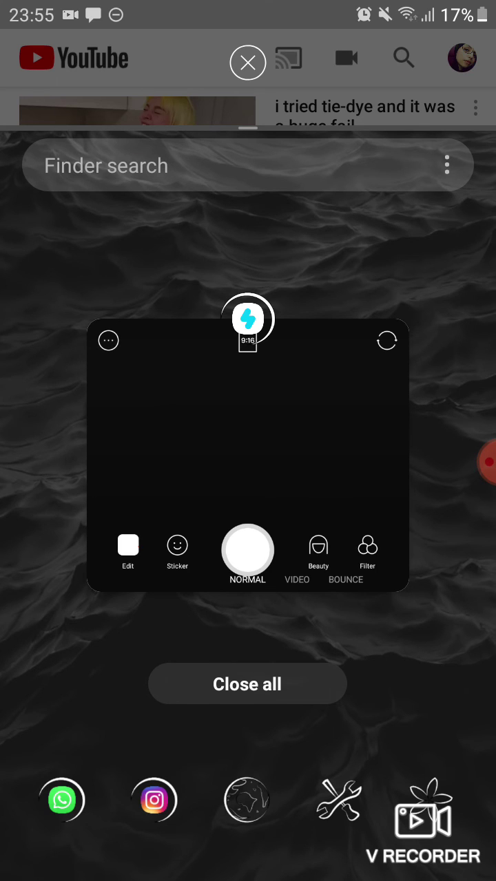
End split screen and dismiss the Snow camera and YouTube cards.
click(248, 62)
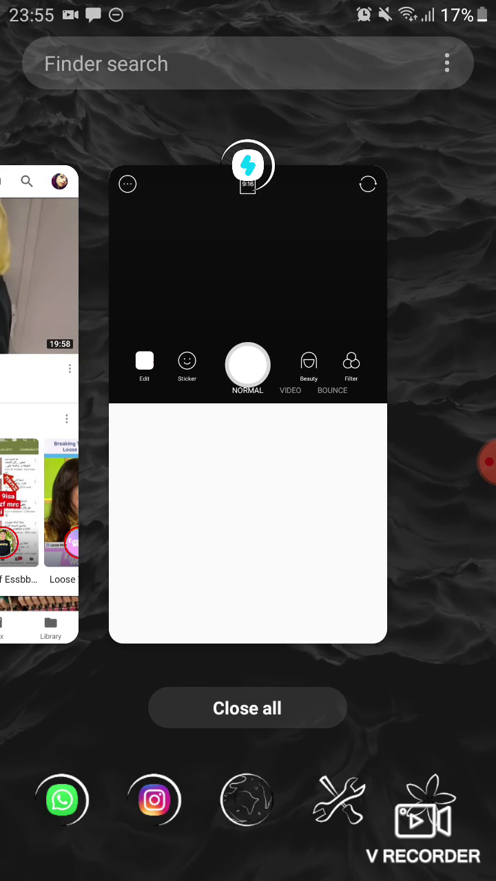
drag(248, 482, 248, 138)
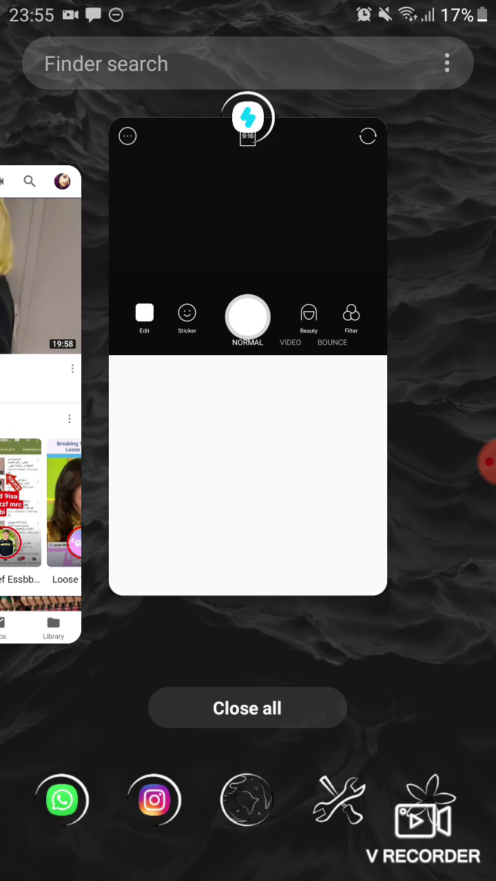
drag(248, 482, 248, 138)
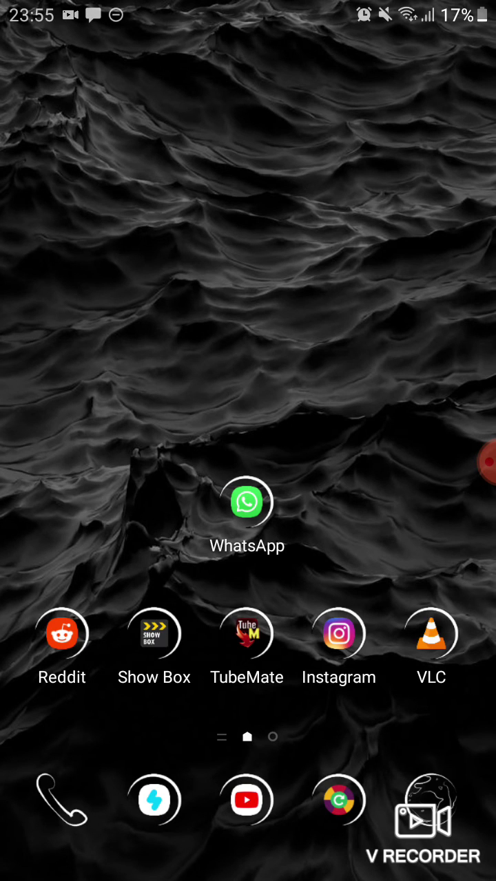